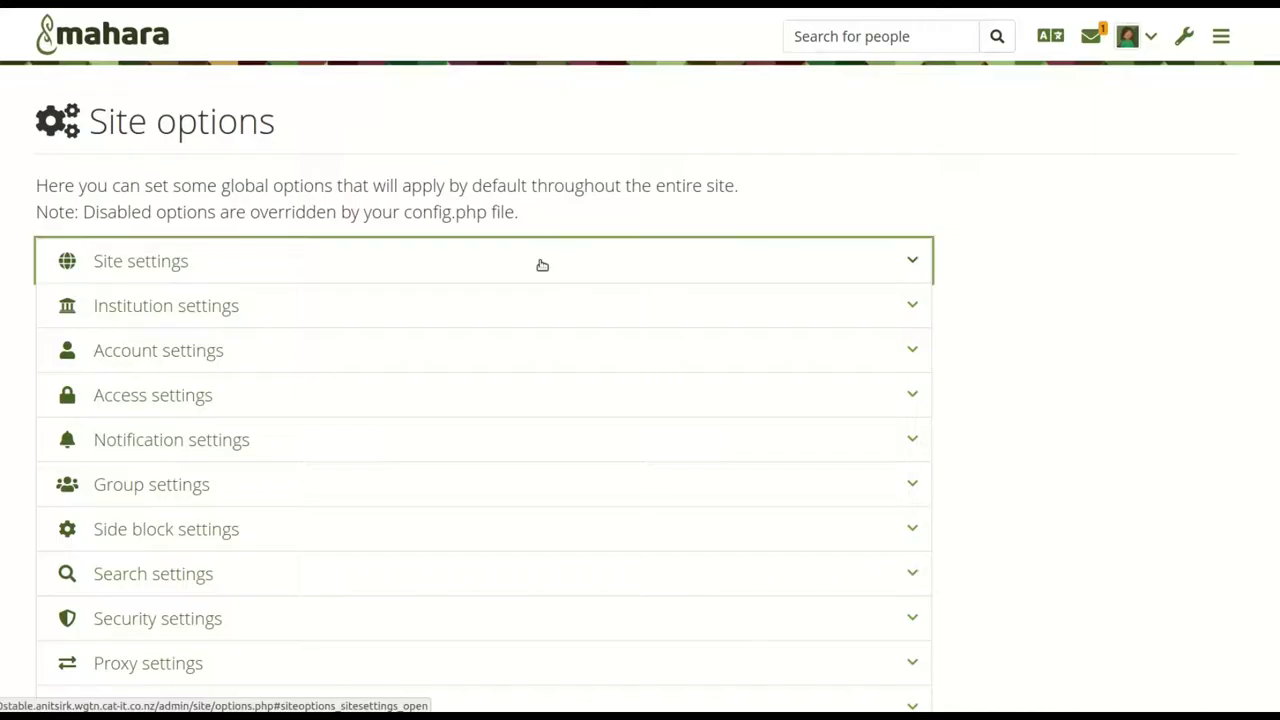
Make Maroon the default site theme, save the site options, and return to the dashboard
scroll(709, 444, "down", 6)
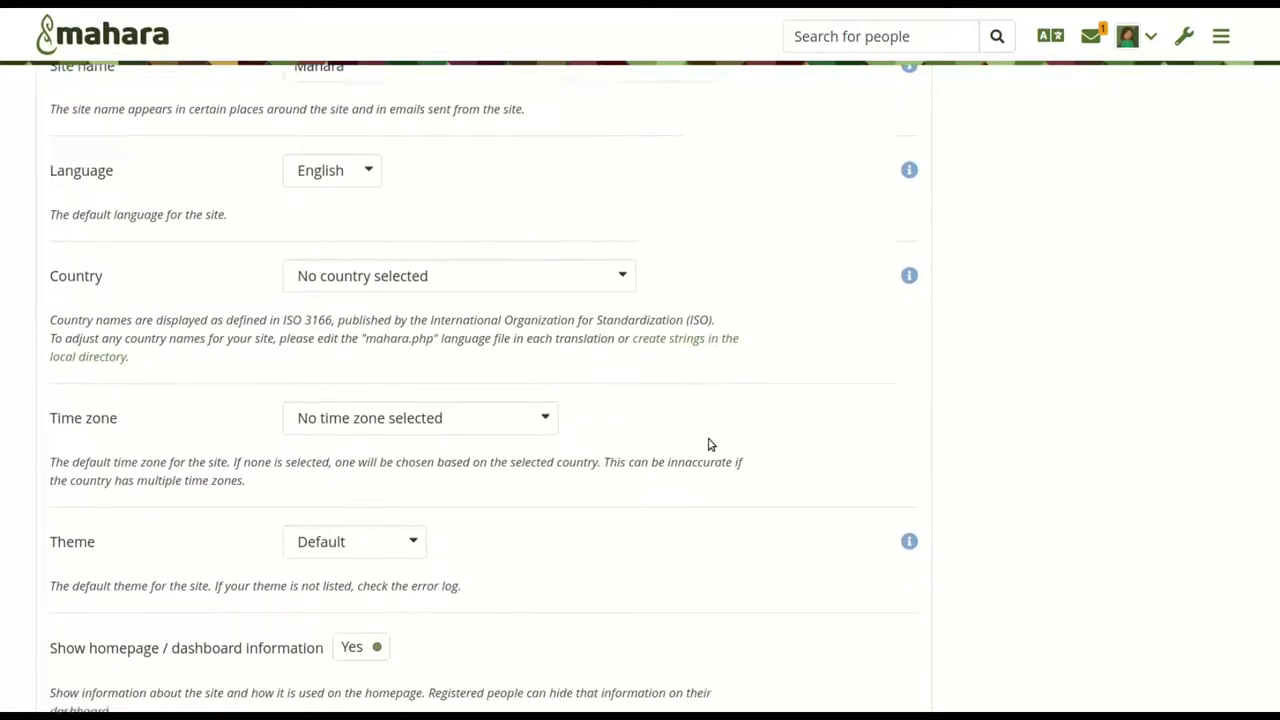
left_click(364, 199)
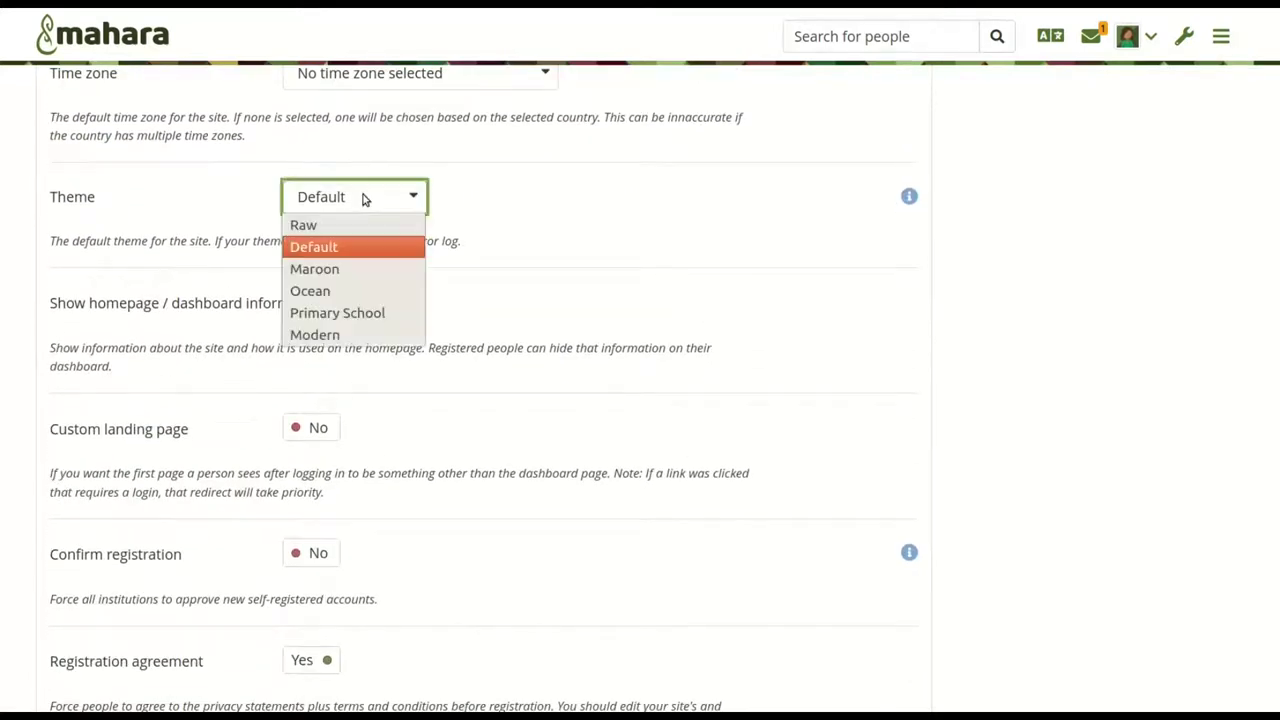
left_click(331, 269)
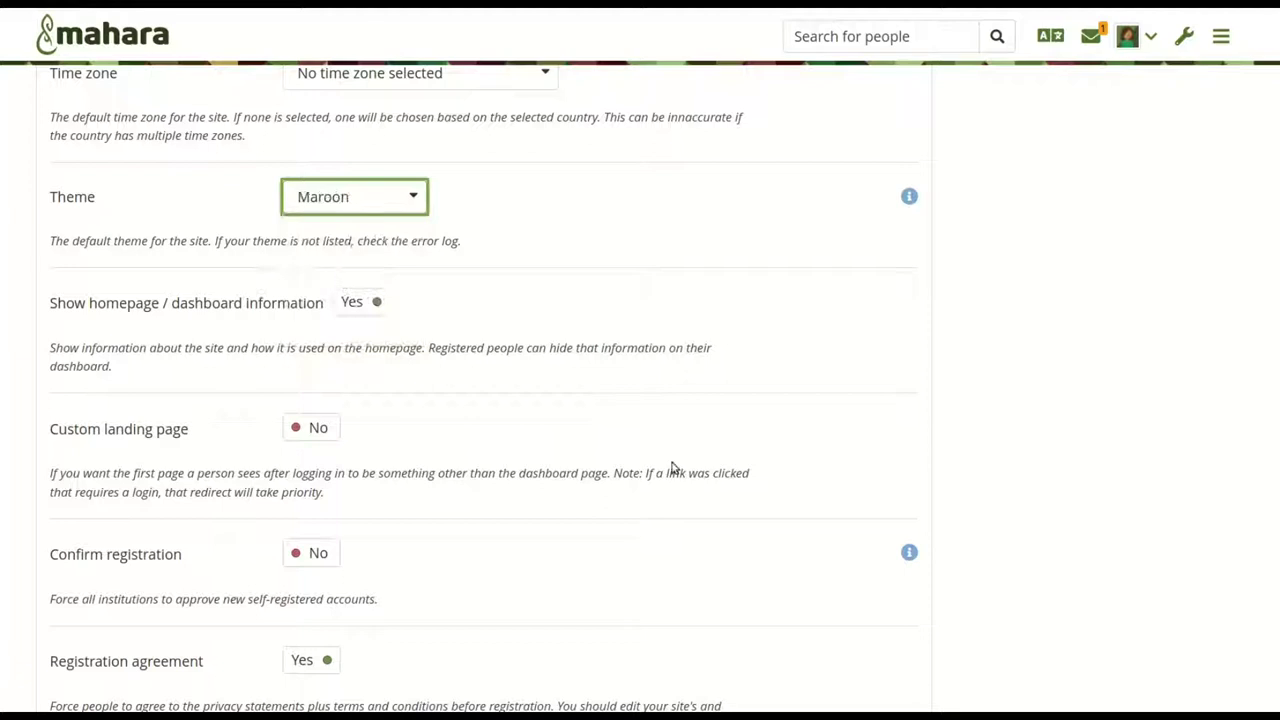
scroll(672, 467, "down", 10)
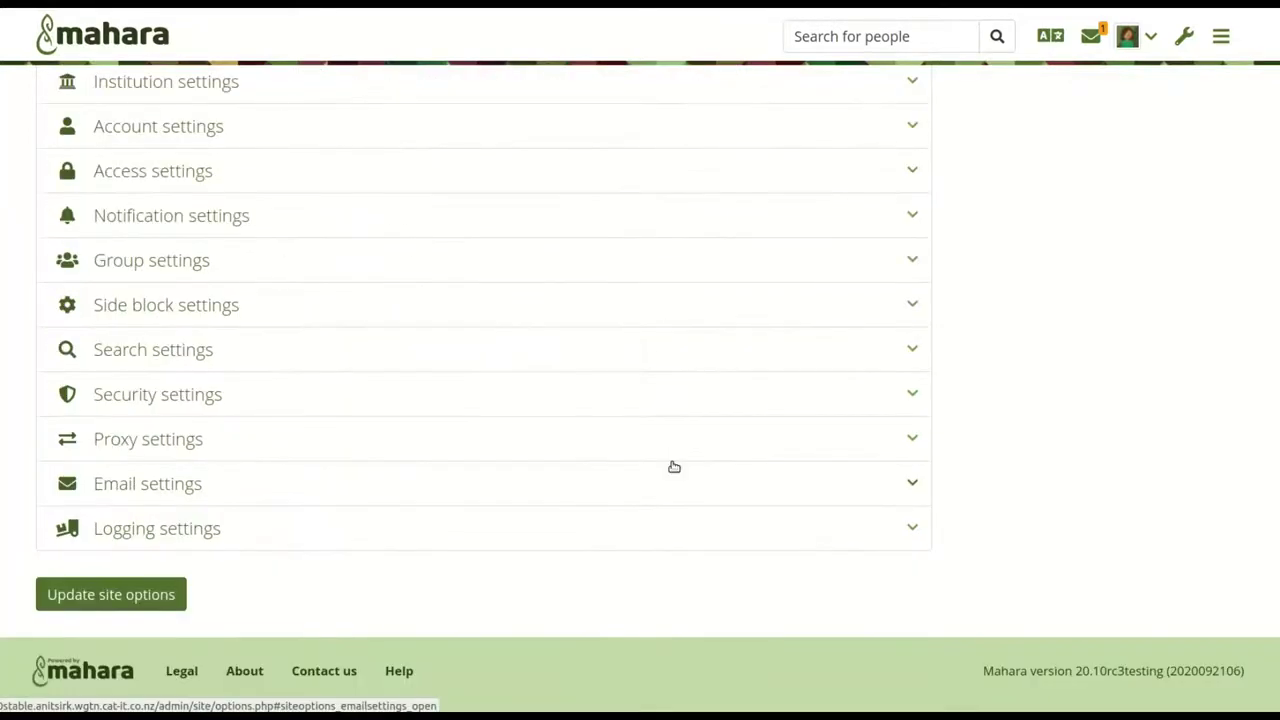
left_click(135, 594)
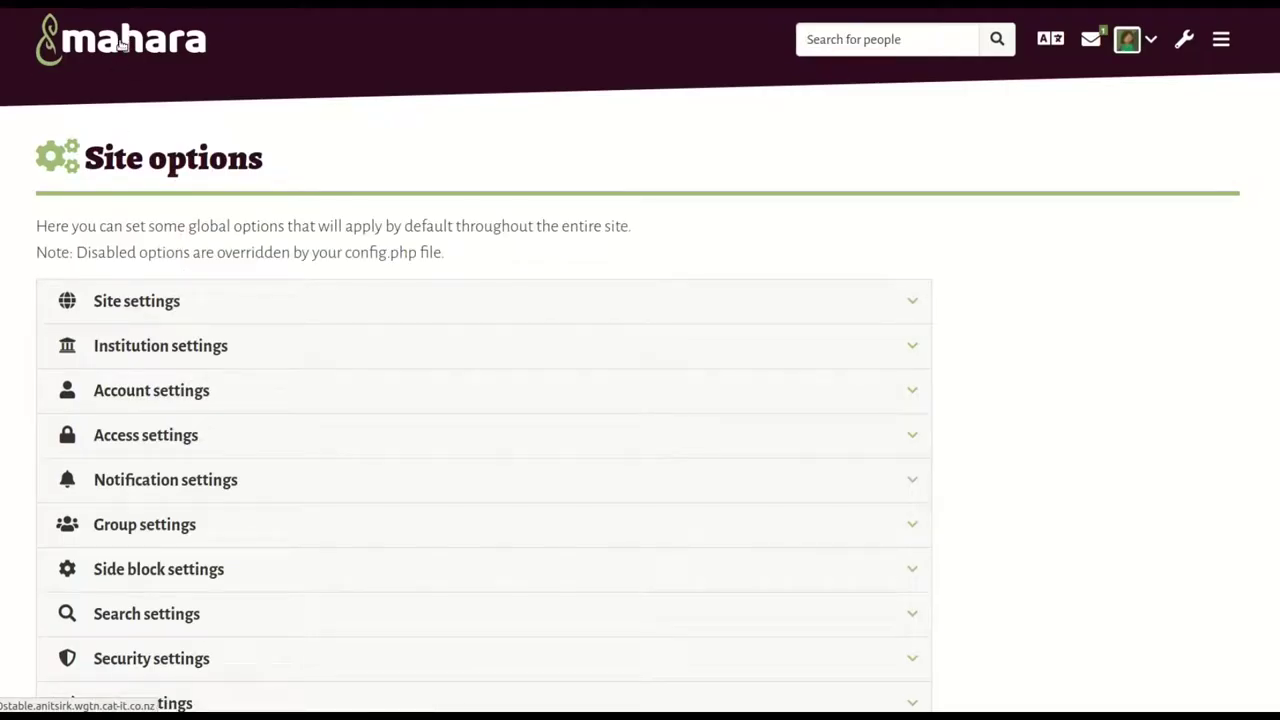
left_click(119, 42)
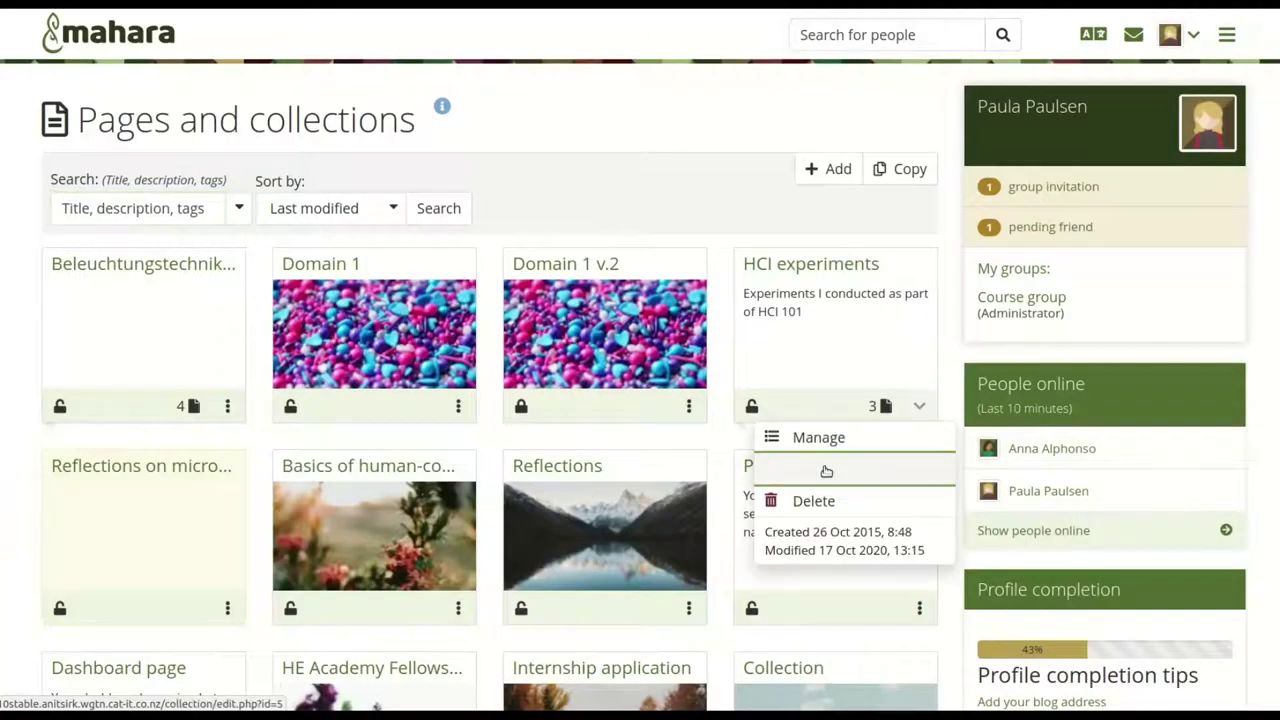
Turn on portfolio completion in the HCI experiments collection settings and save
left_click(826, 471)
scroll(824, 470, "down", 3)
scroll(824, 470, "down", 3)
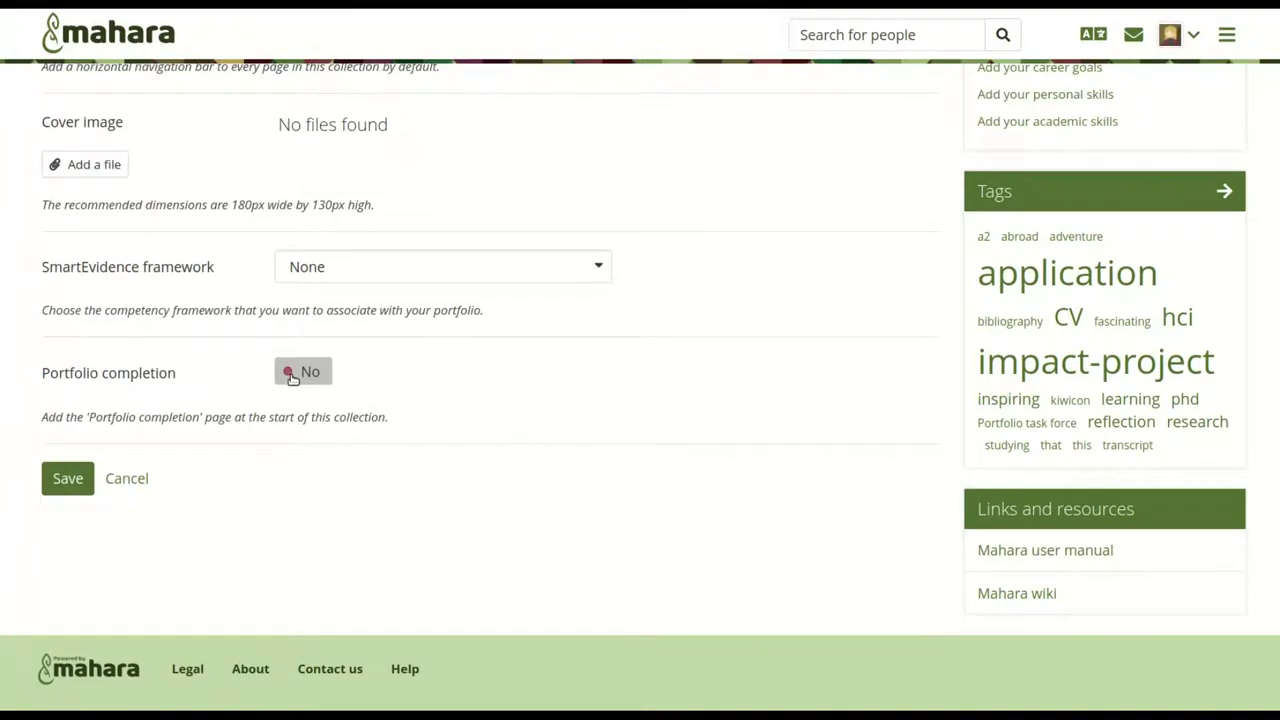
left_click(305, 376)
left_click(70, 479)
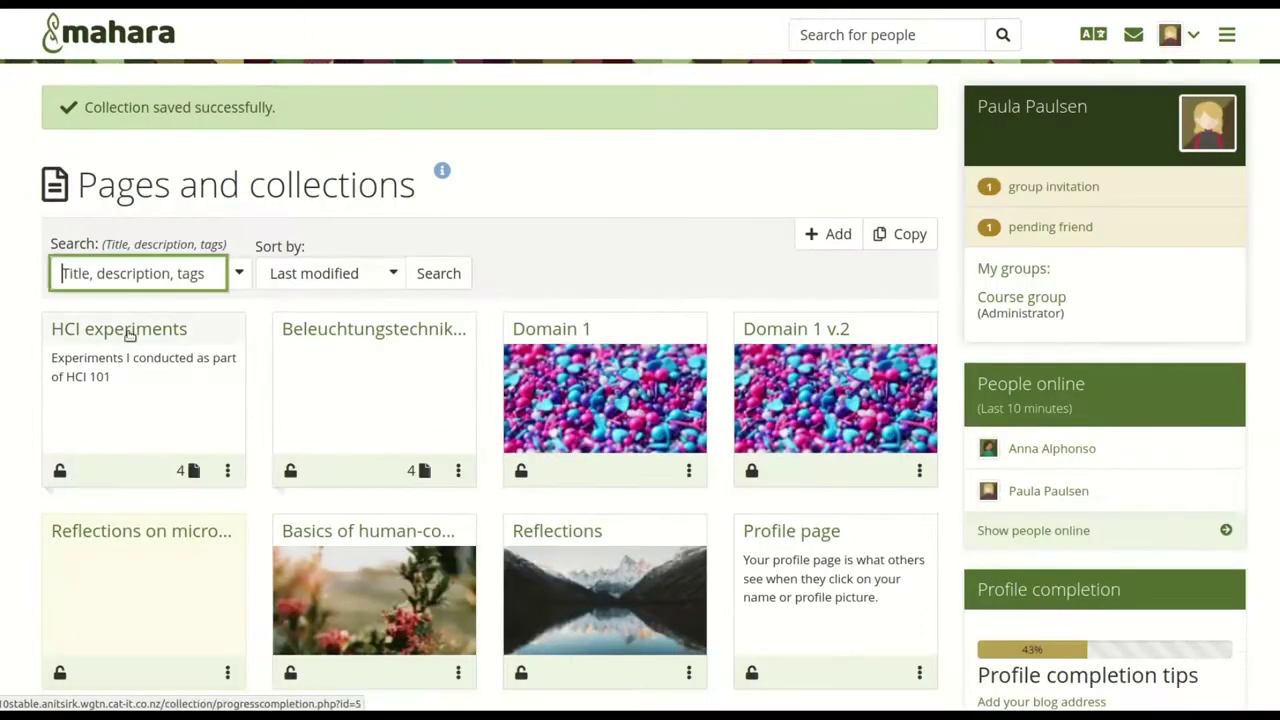
Sign off HCI experiments 1 and 3 in the collection
left_click(128, 335)
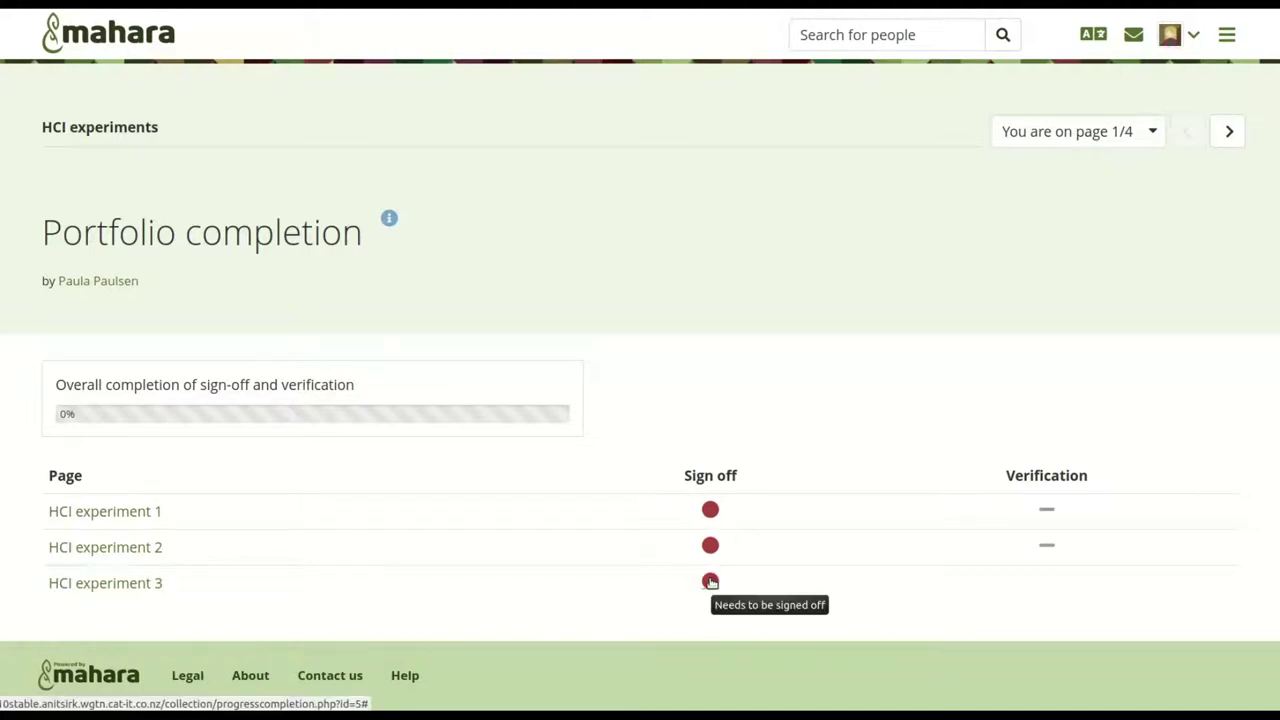
left_click(710, 510)
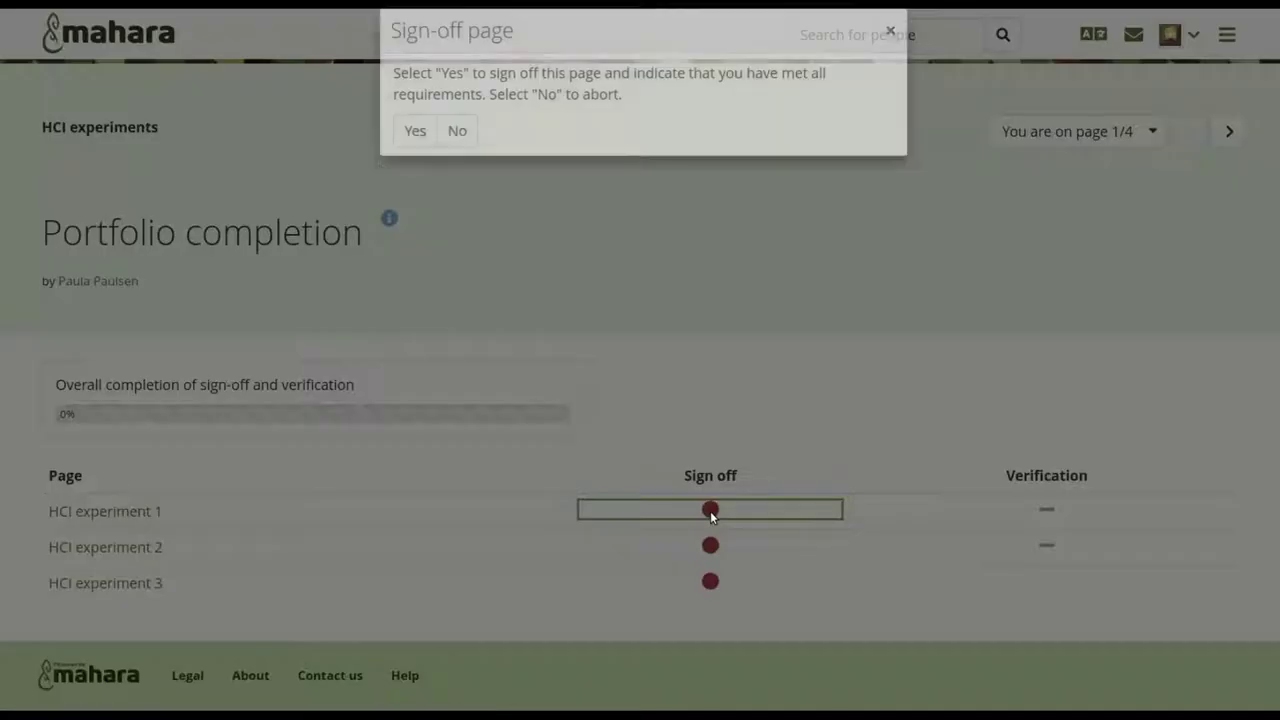
left_click(419, 166)
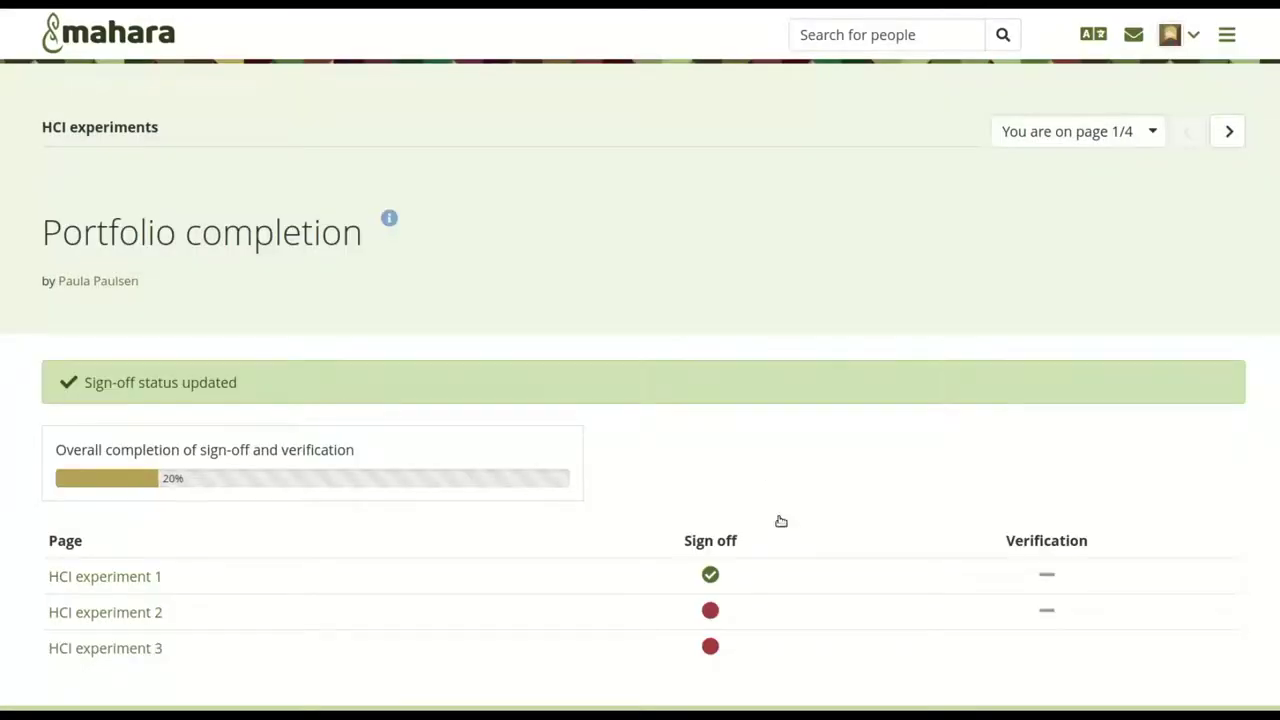
left_click(710, 646)
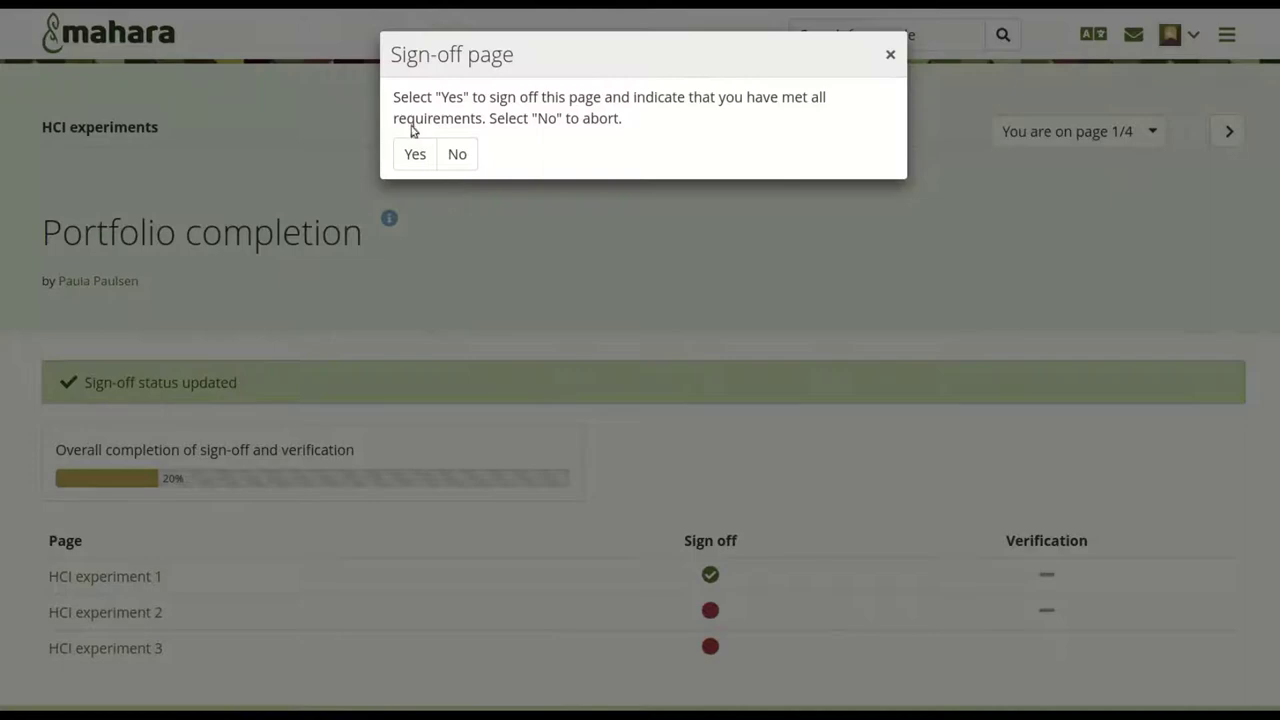
left_click(408, 146)
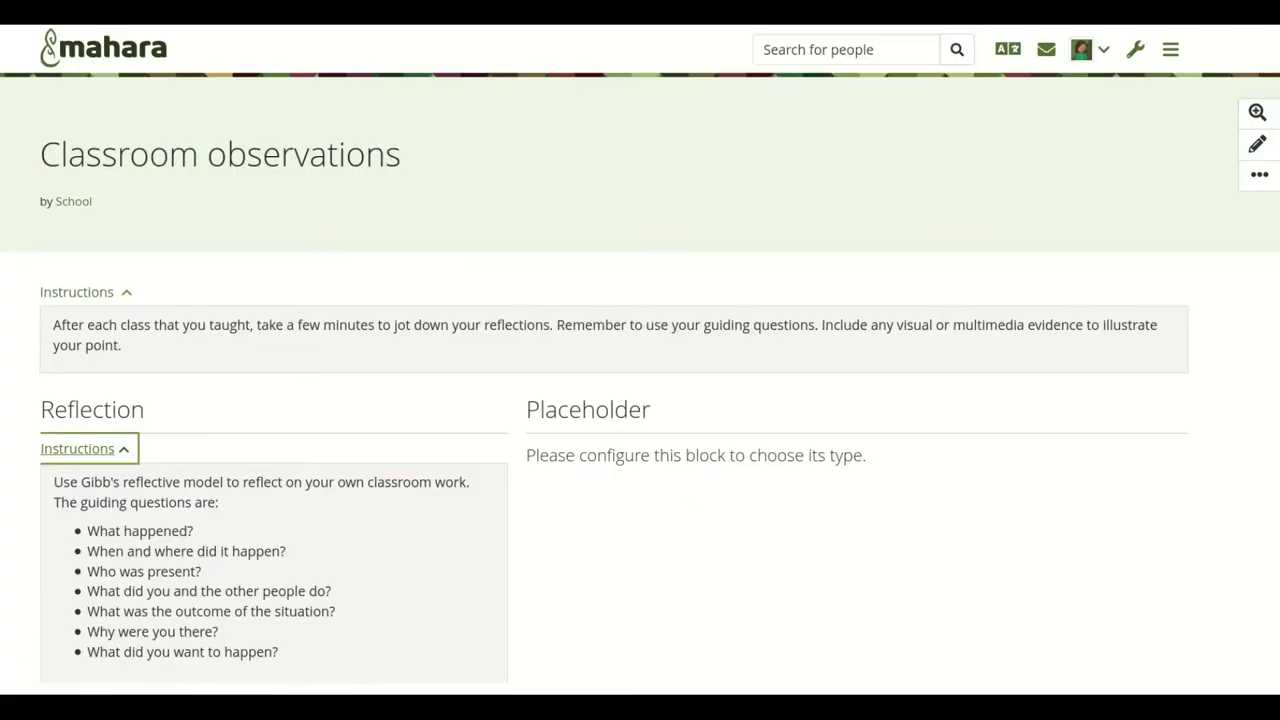
Edit the Classroom observations page and inspect the Reflection block's configuration without changes
left_click(1256, 146)
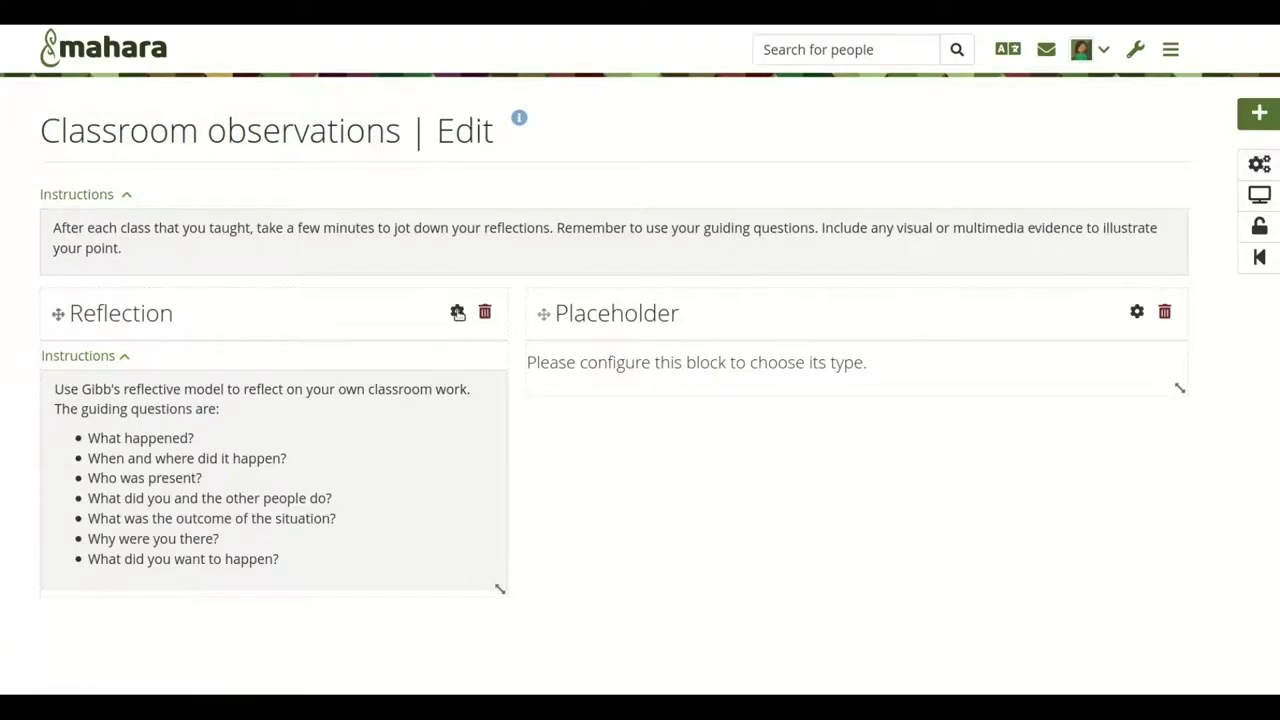
left_click(457, 311)
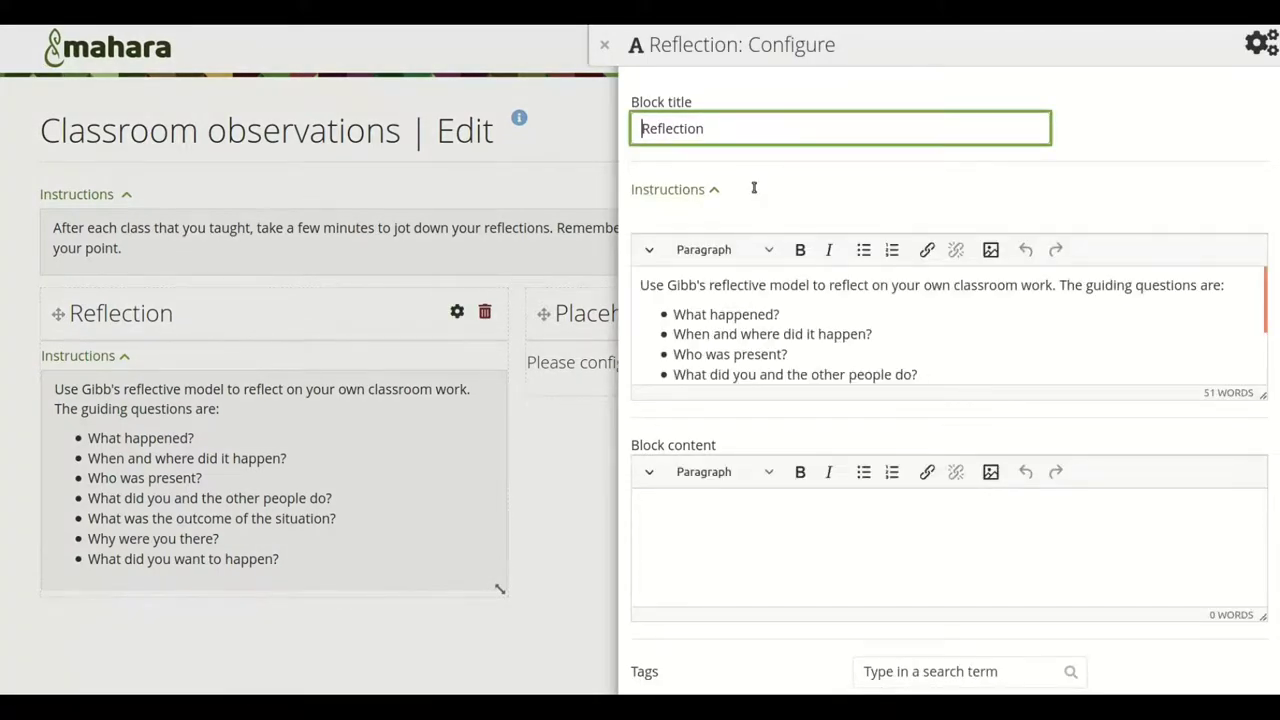
left_click(604, 45)
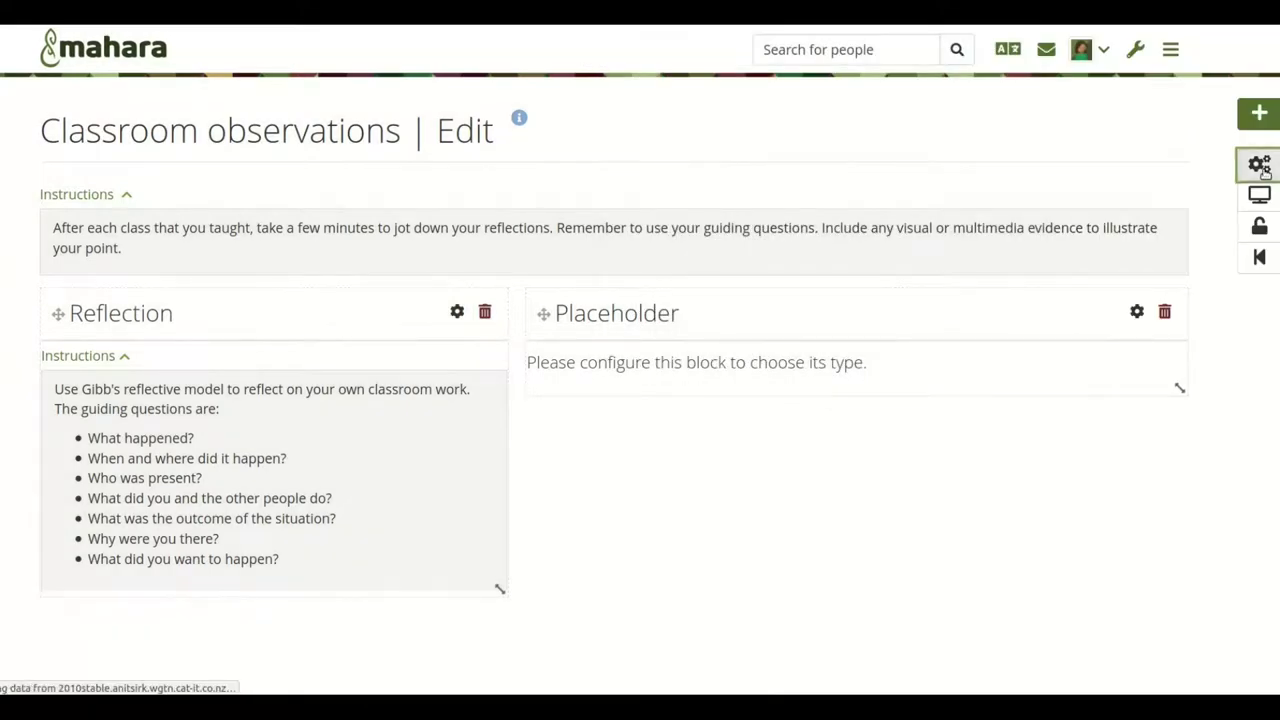
Set Template to Yes in the page's advanced settings and save
left_click(1262, 168)
scroll(1212, 498, "down", 3)
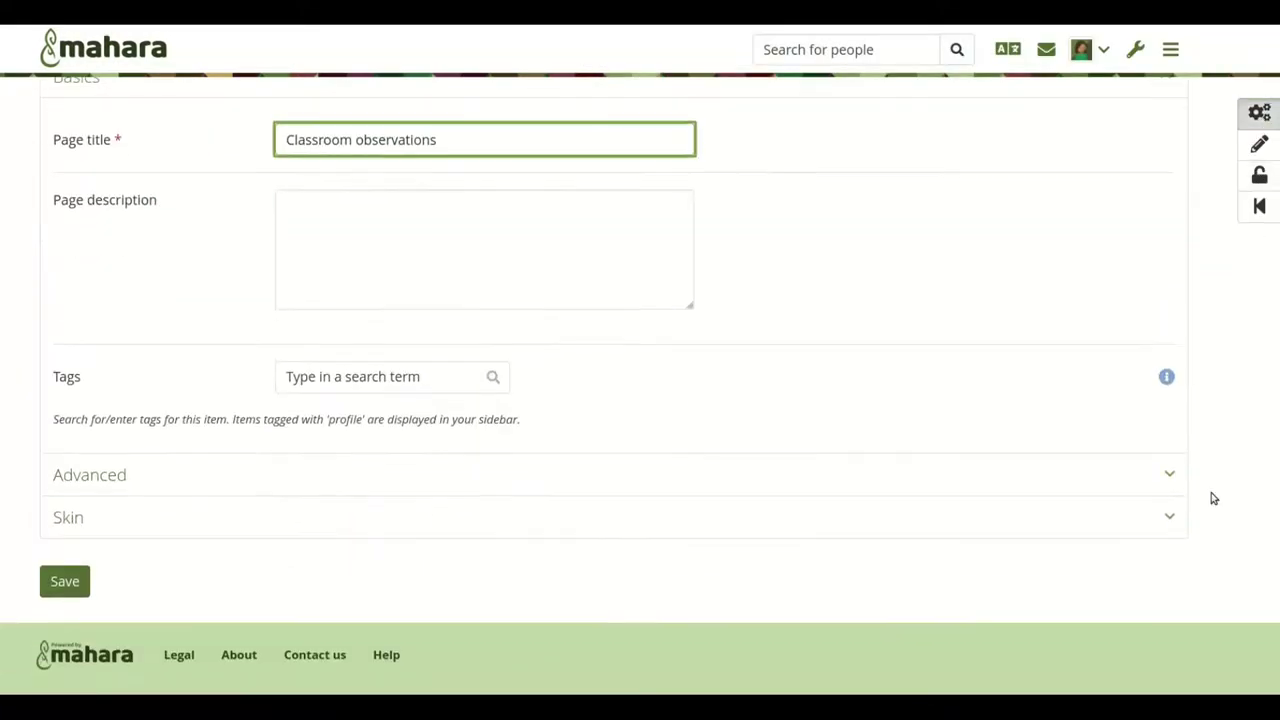
left_click(673, 484)
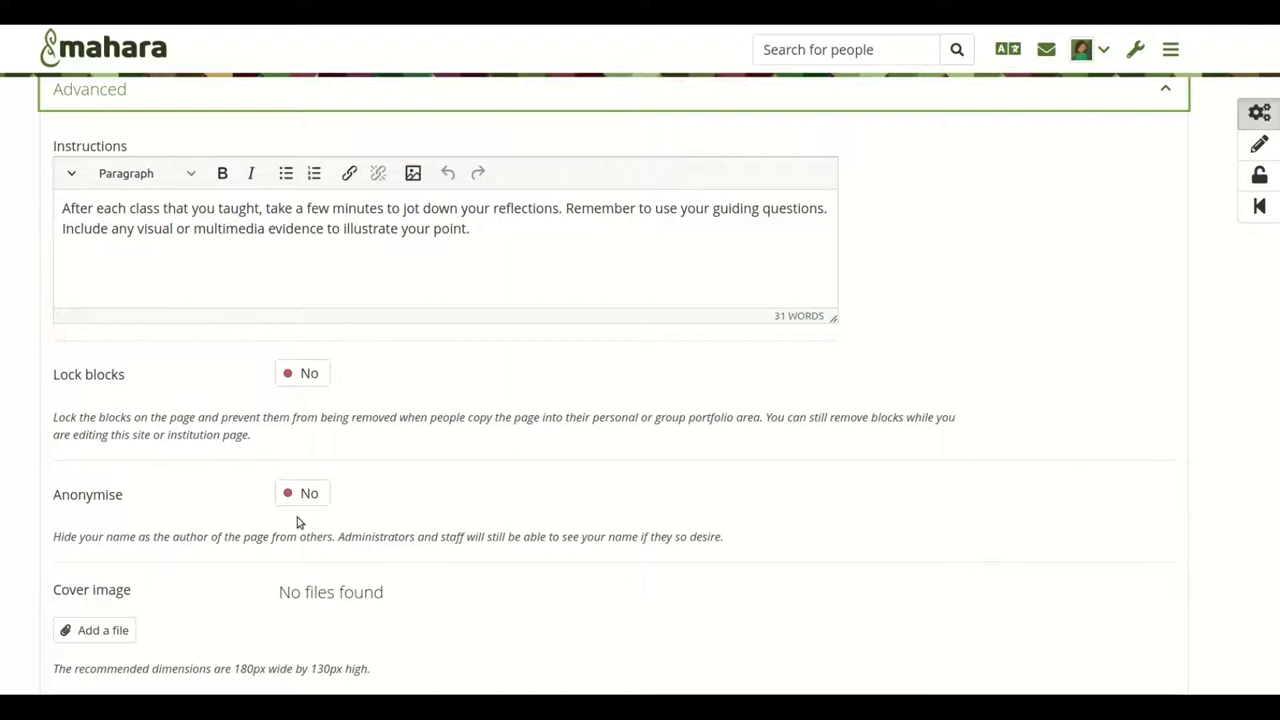
scroll(516, 540, "down", 3)
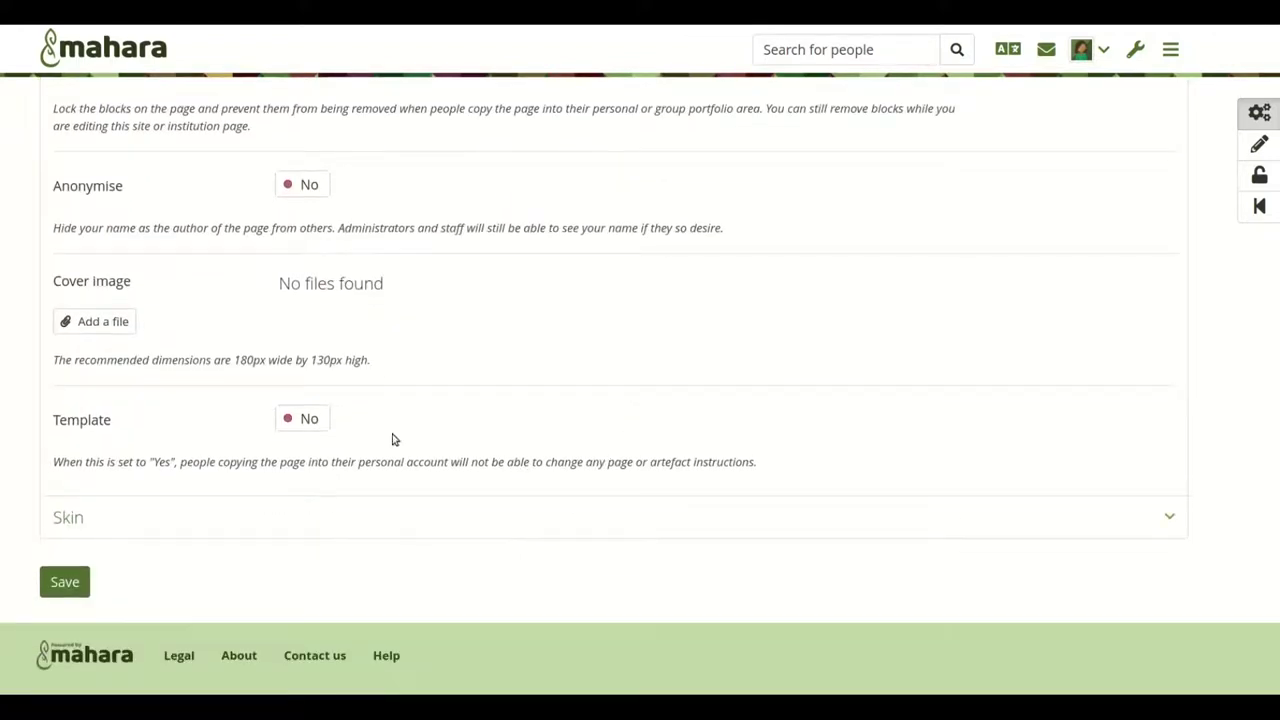
left_click(300, 421)
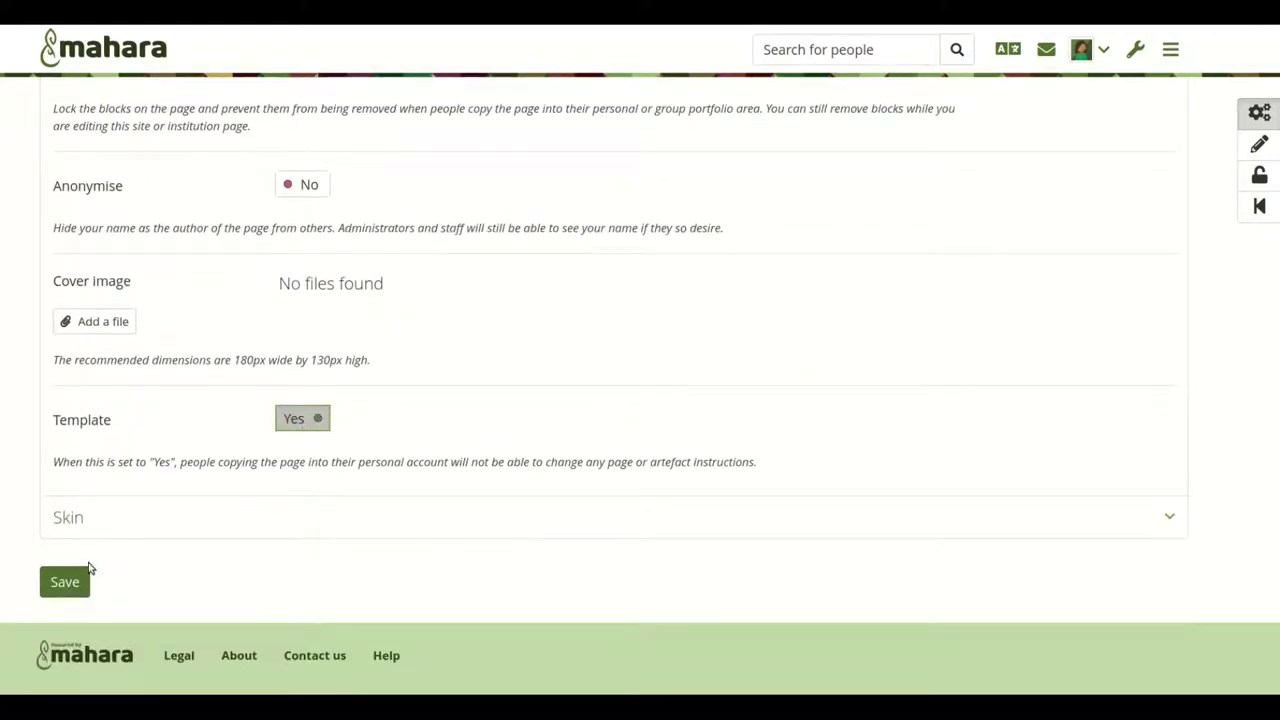
left_click(64, 582)
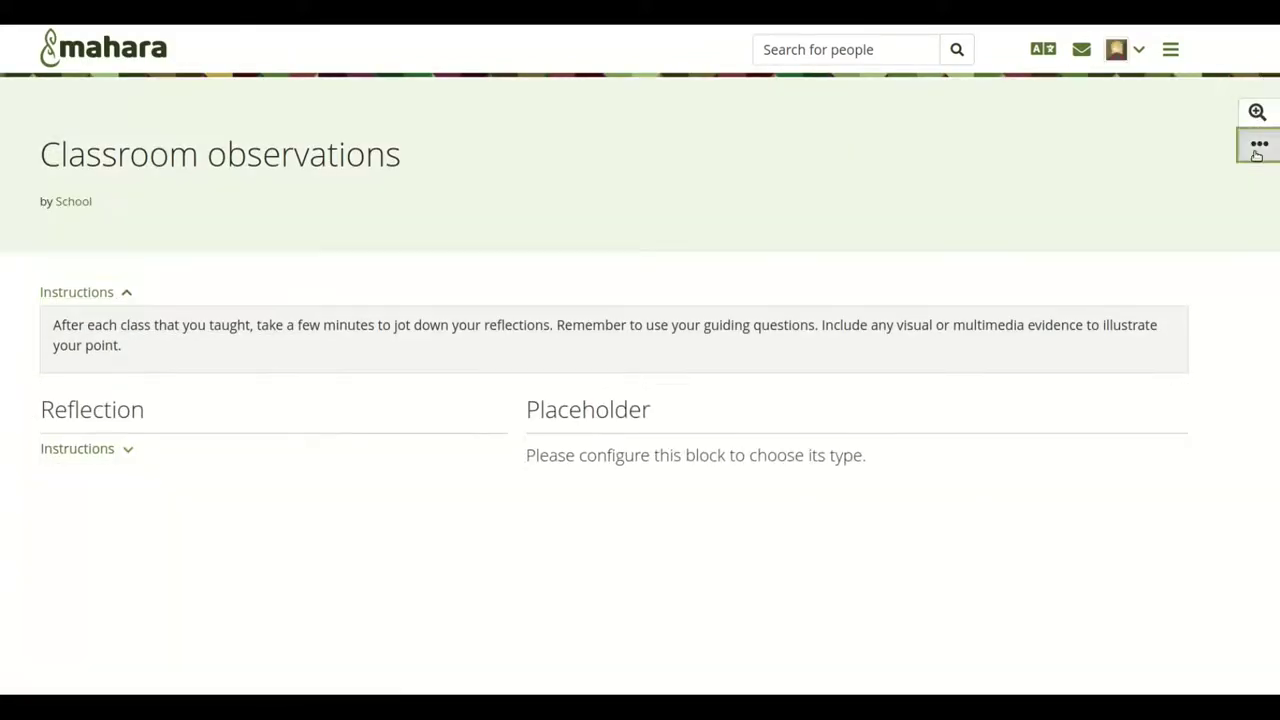
Copy the Classroom observations page to your portfolio and review its advanced settings
left_click(1259, 144)
left_click(1159, 181)
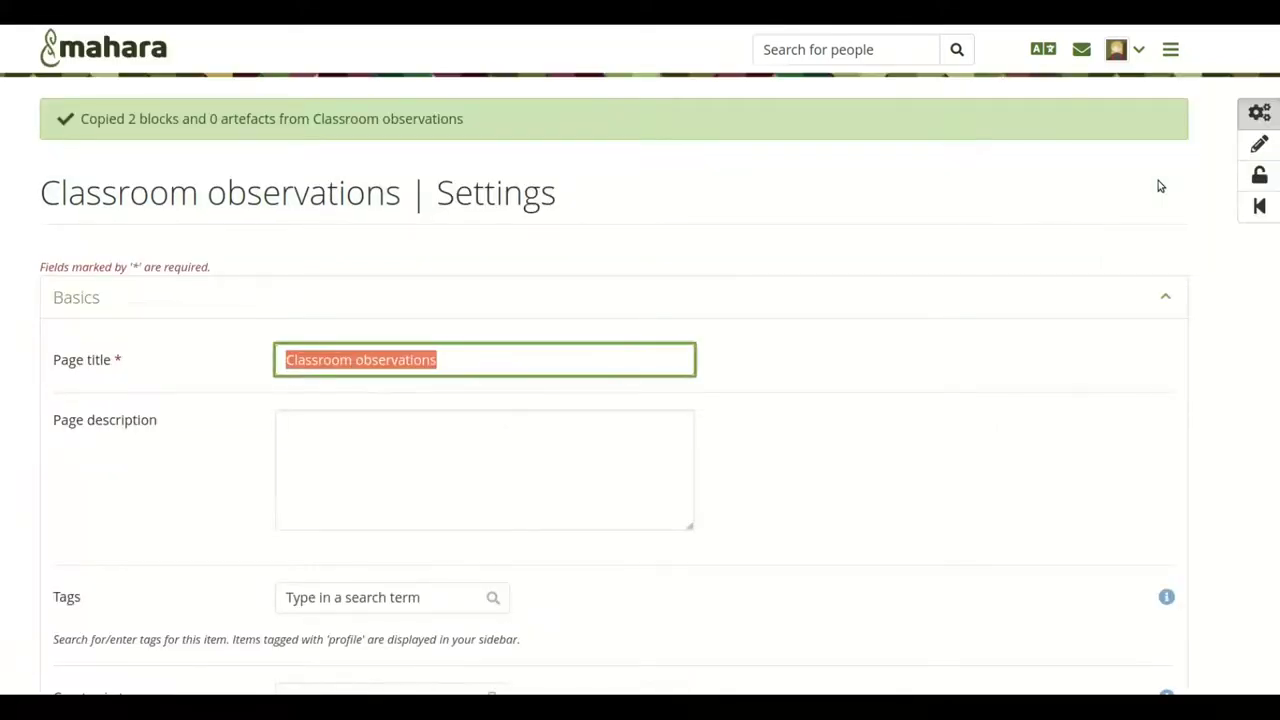
scroll(862, 456, "down", 1)
scroll(862, 456, "down", 4)
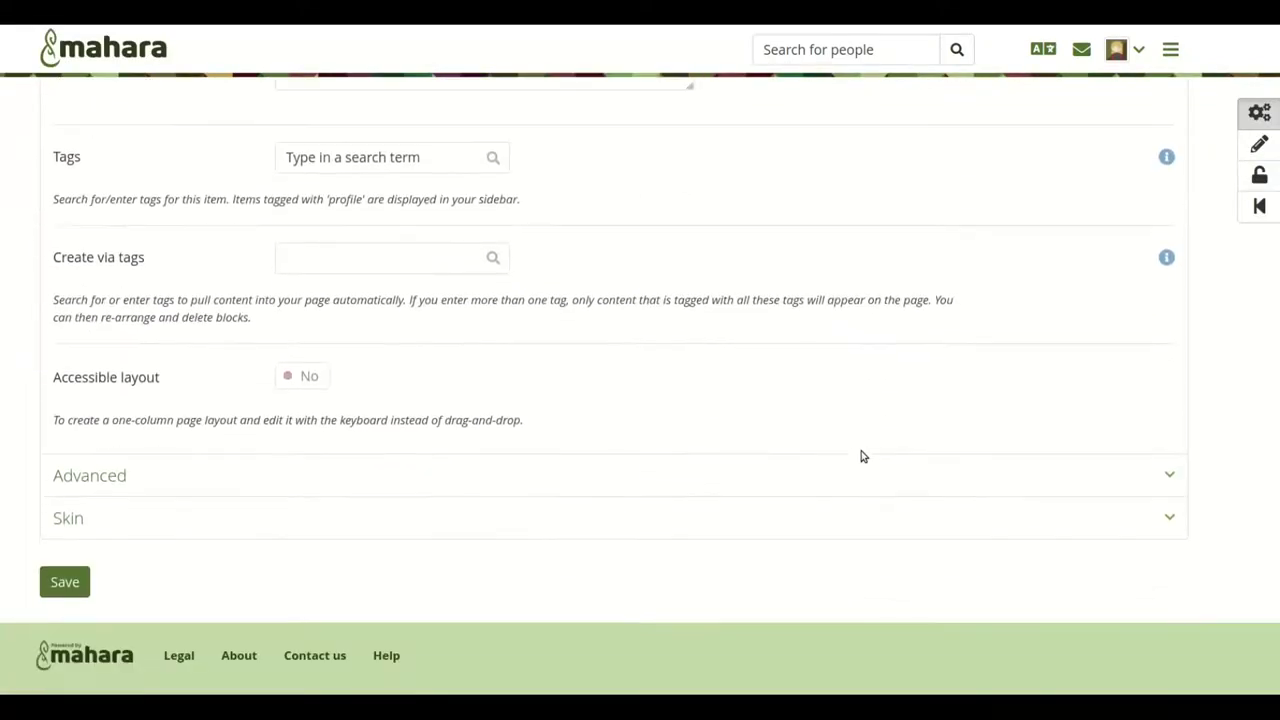
left_click(645, 479)
scroll(643, 480, "down", 2)
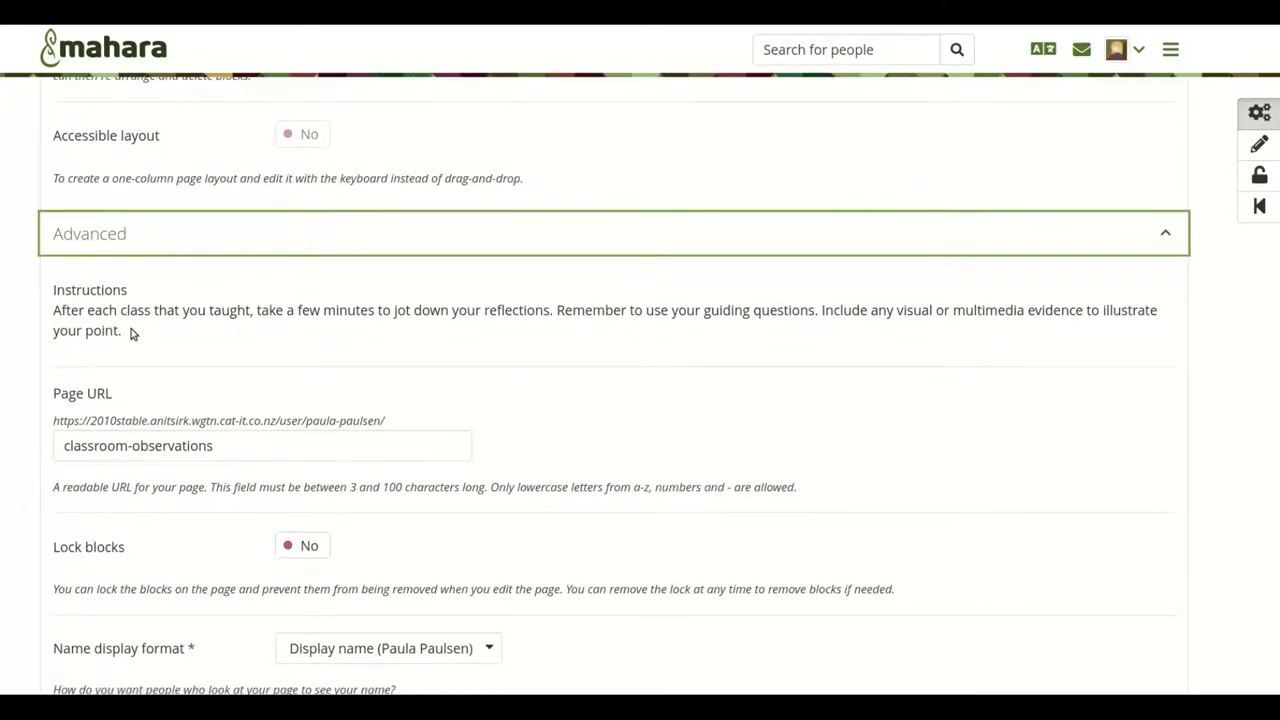
scroll(400, 352, "down", 4)
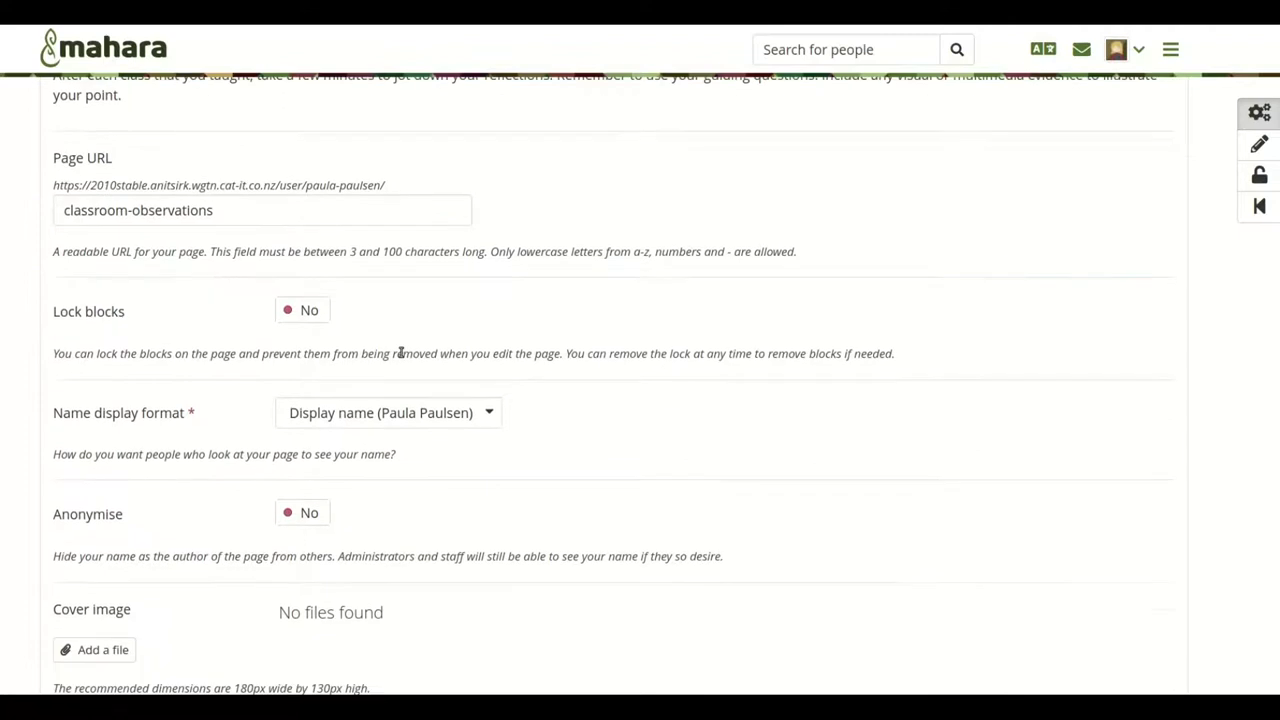
scroll(400, 352, "down", 3)
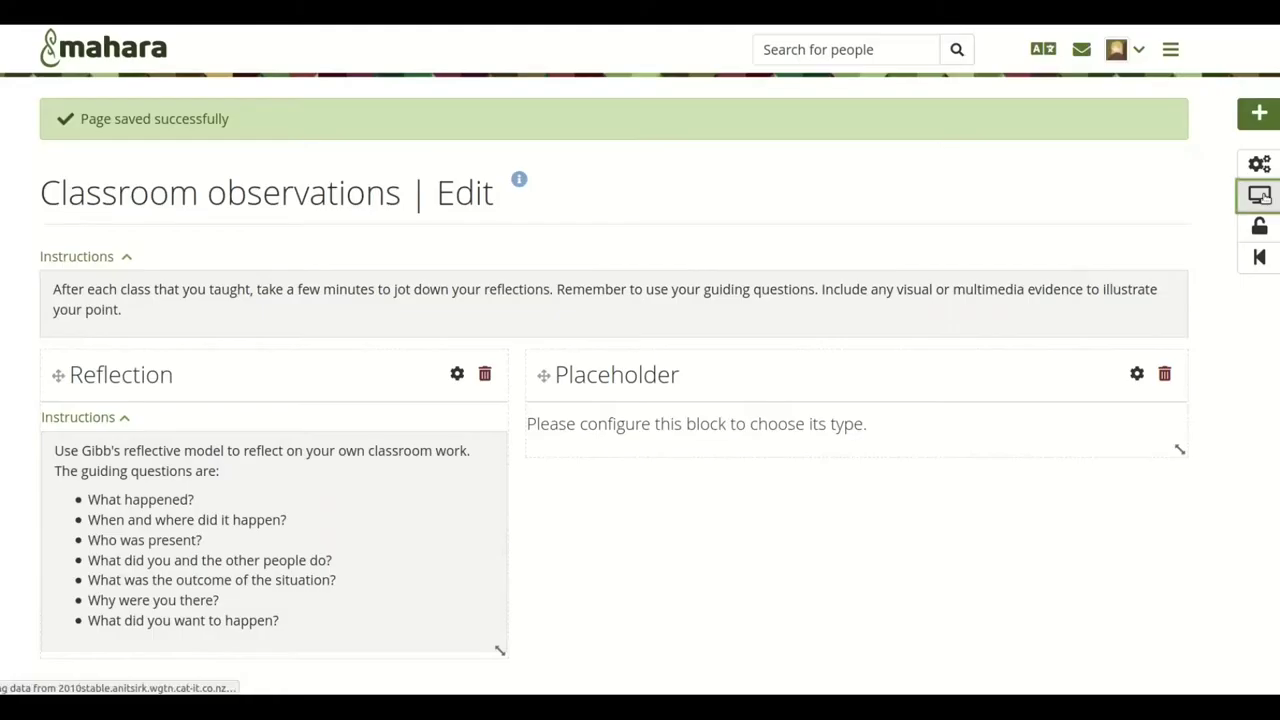
Display the copied page with quick edit on and review the Reflection block's instructions
left_click(1259, 195)
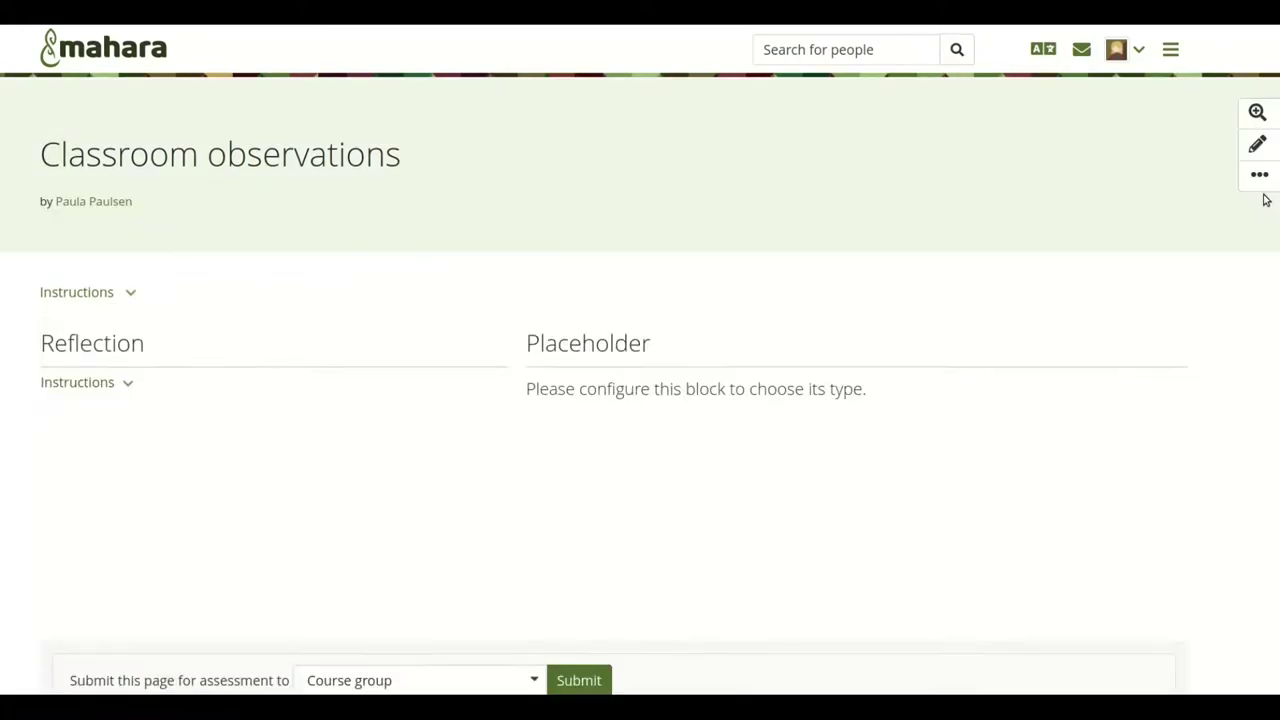
left_click(1258, 112)
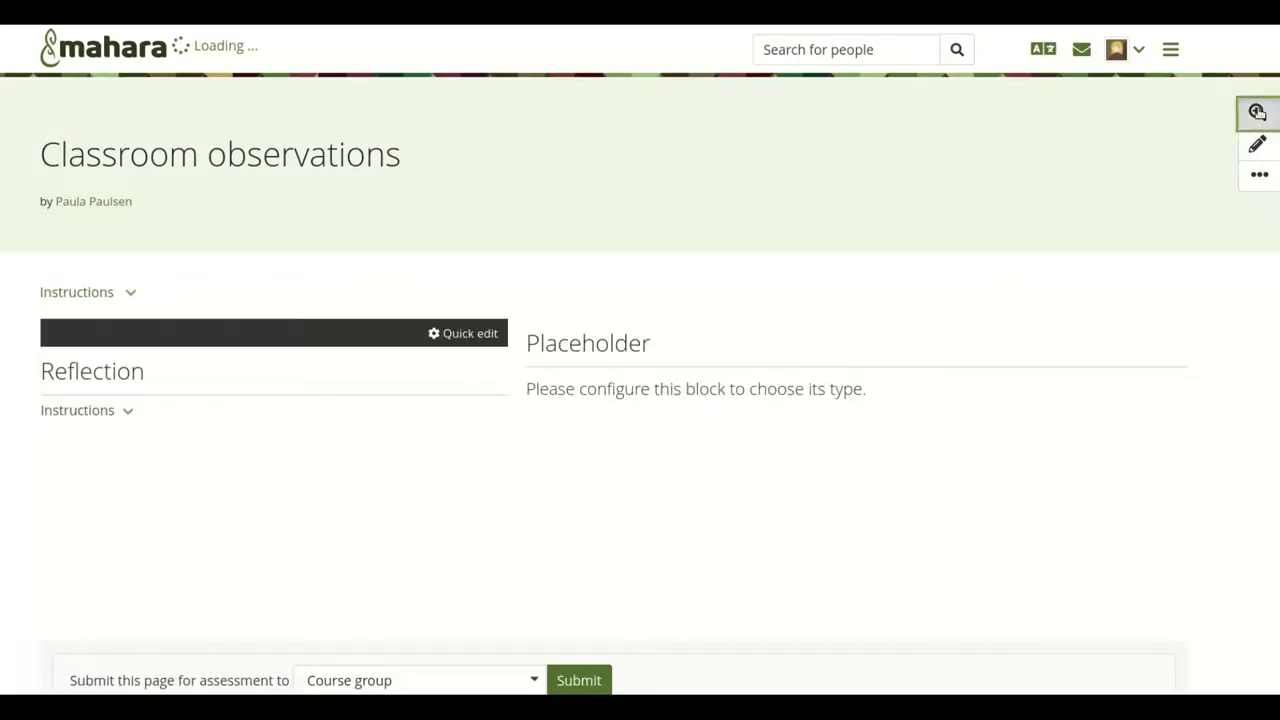
left_click(460, 335)
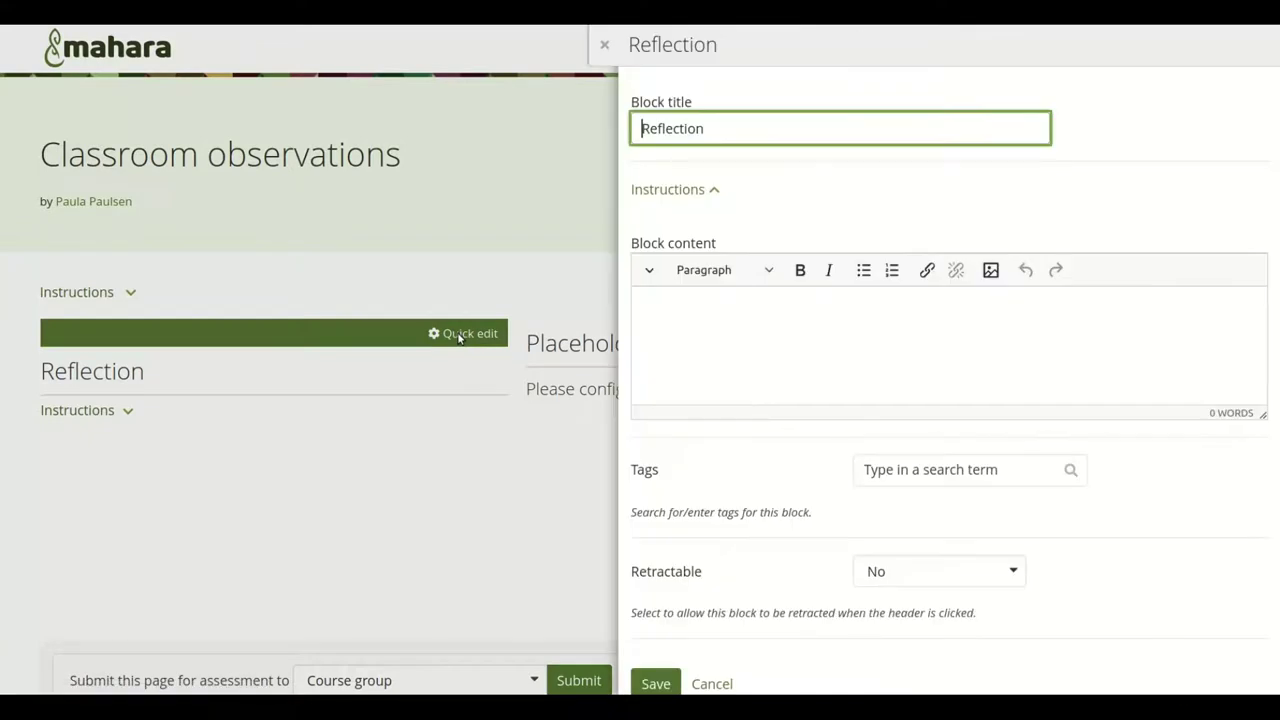
left_click(658, 189)
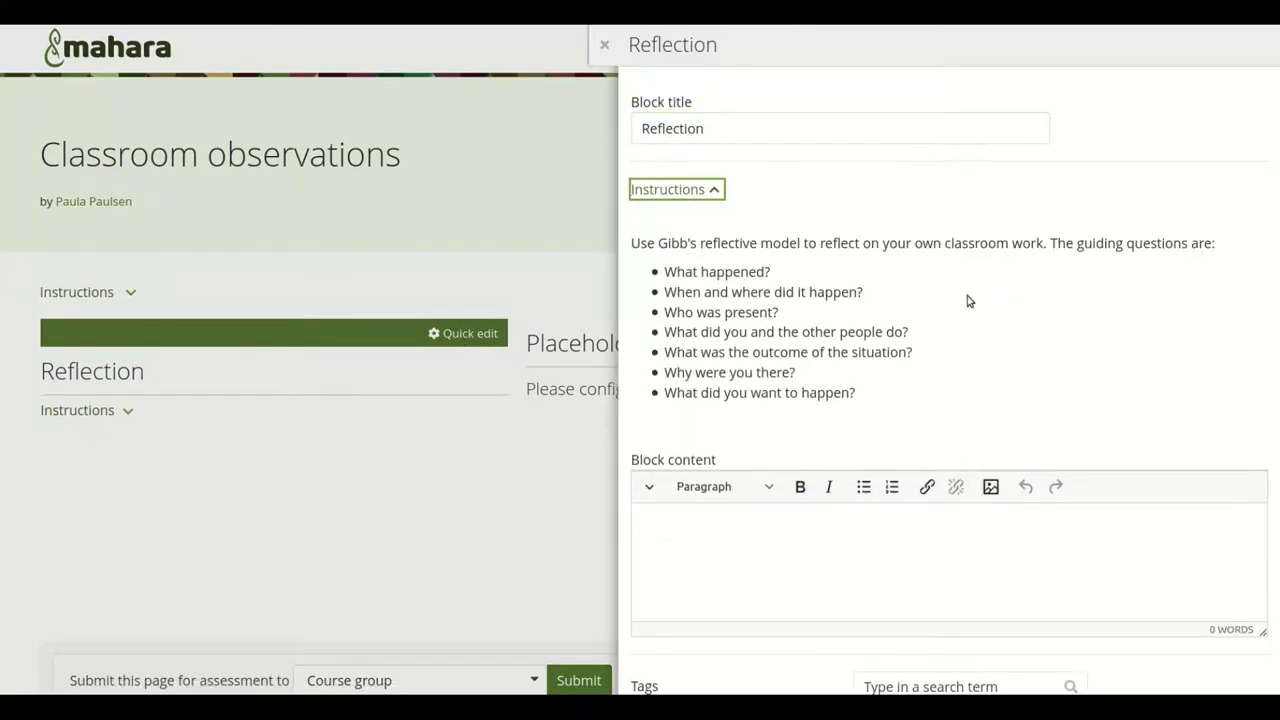
left_click(601, 45)
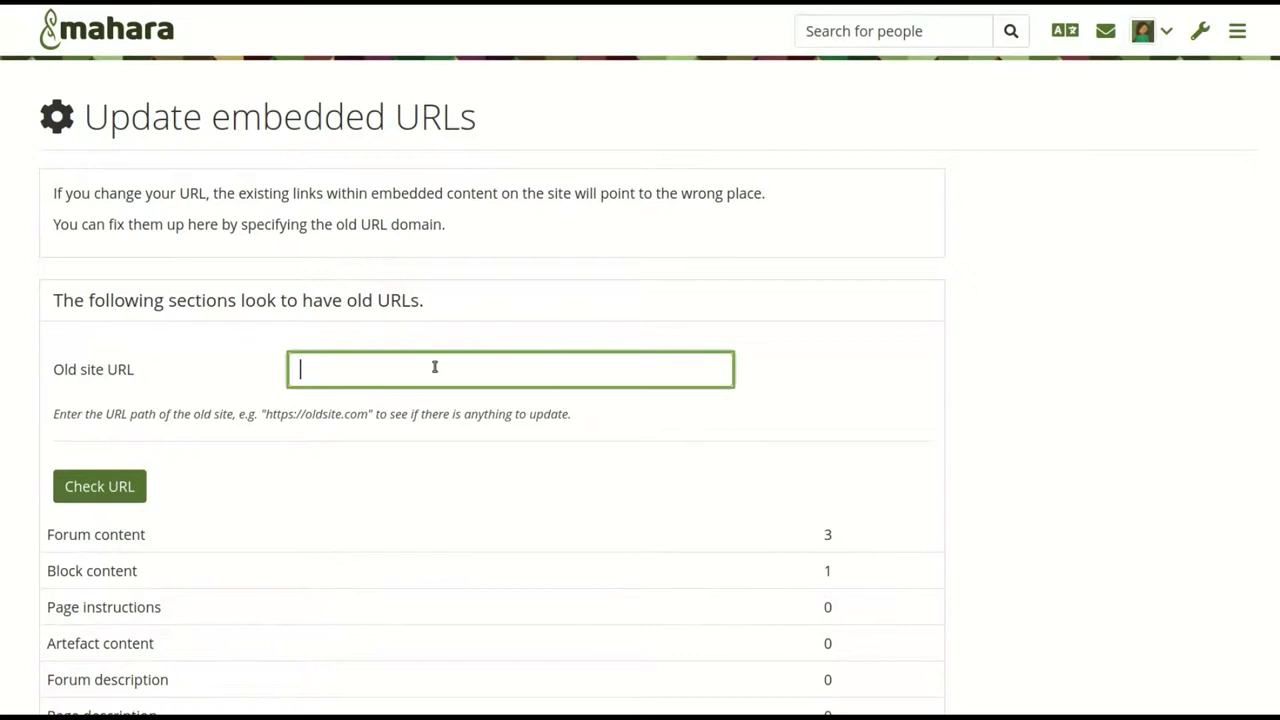
Check and update embedded URLs from the old 2004stable site address, confirming the migration
left_click(80, 486)
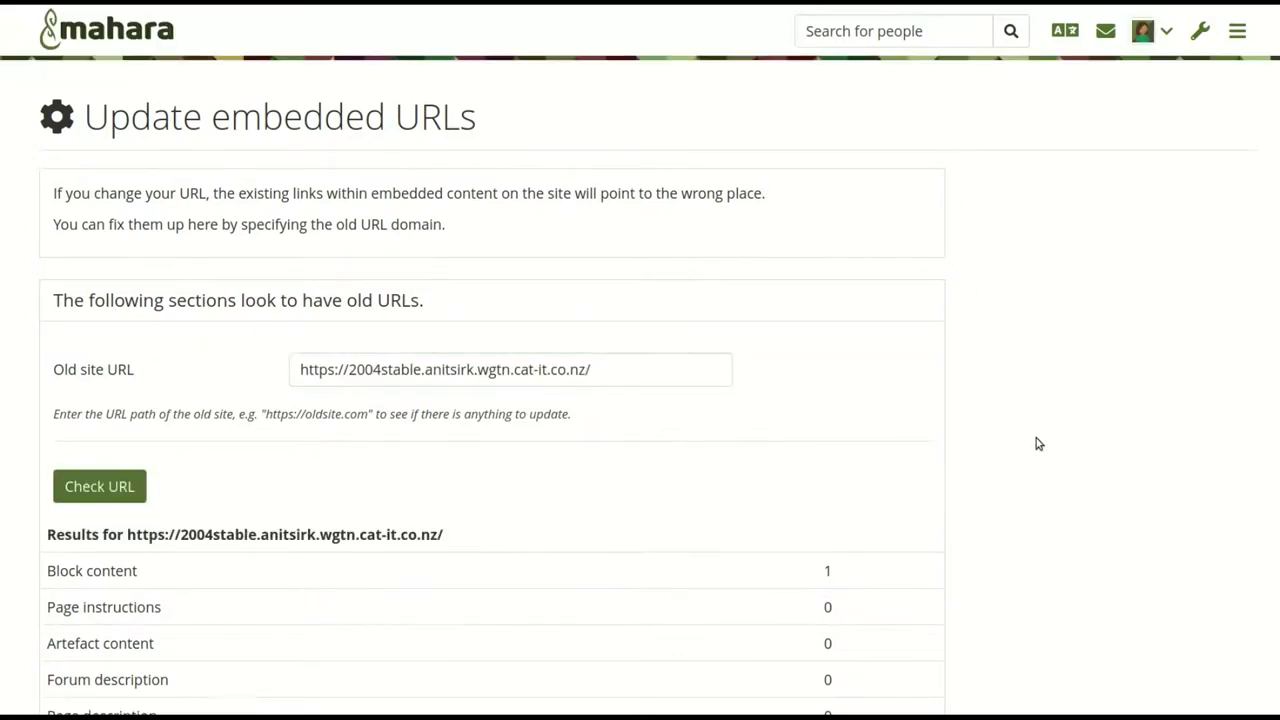
scroll(1038, 443, "down", 5)
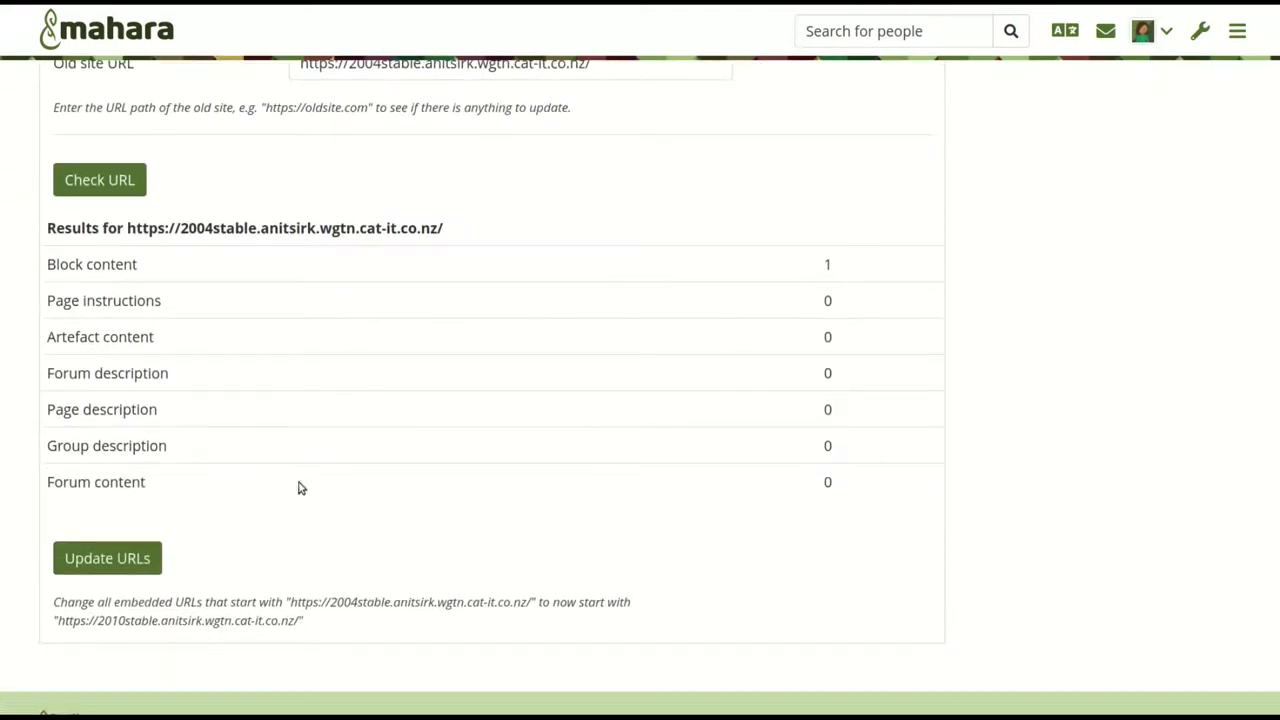
left_click(109, 562)
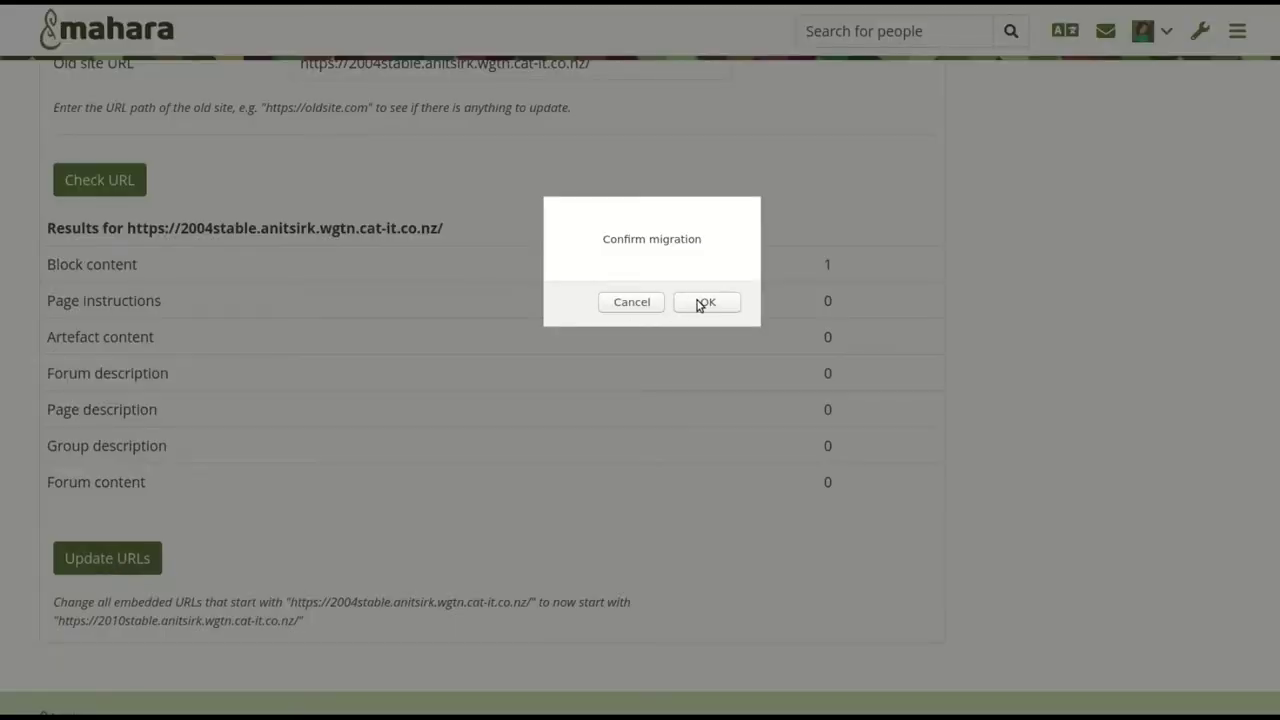
left_click(699, 303)
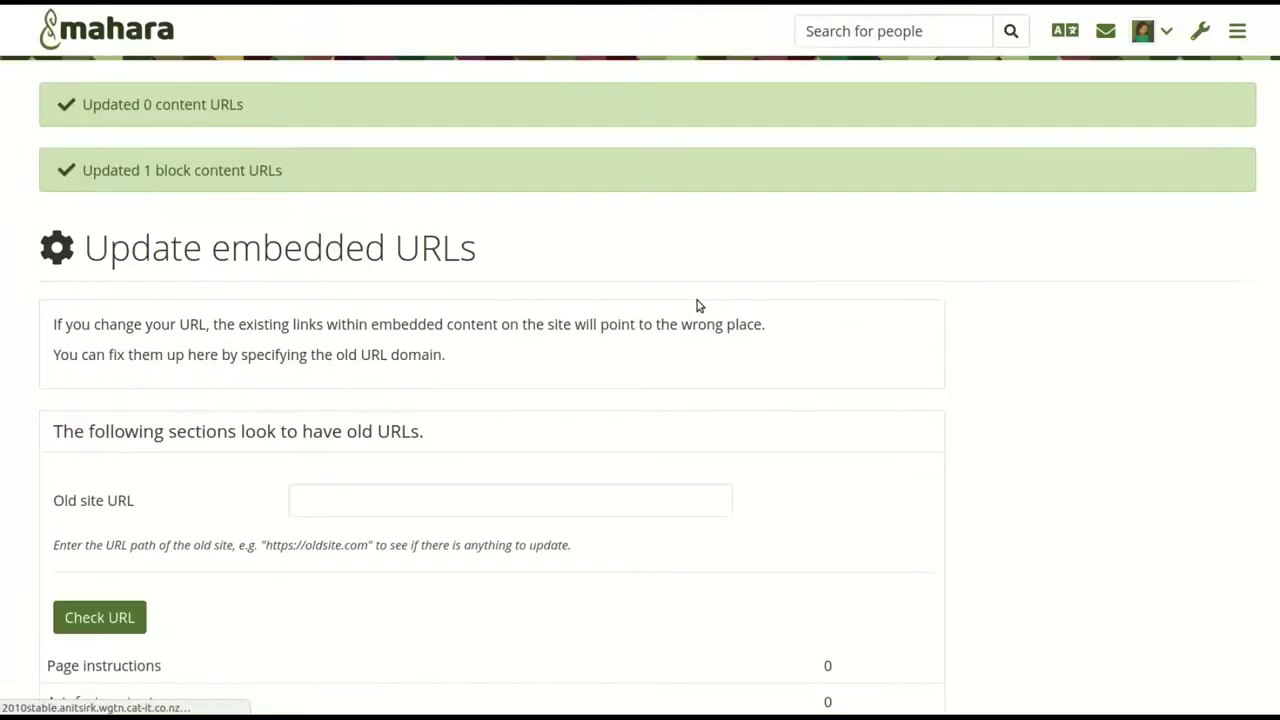